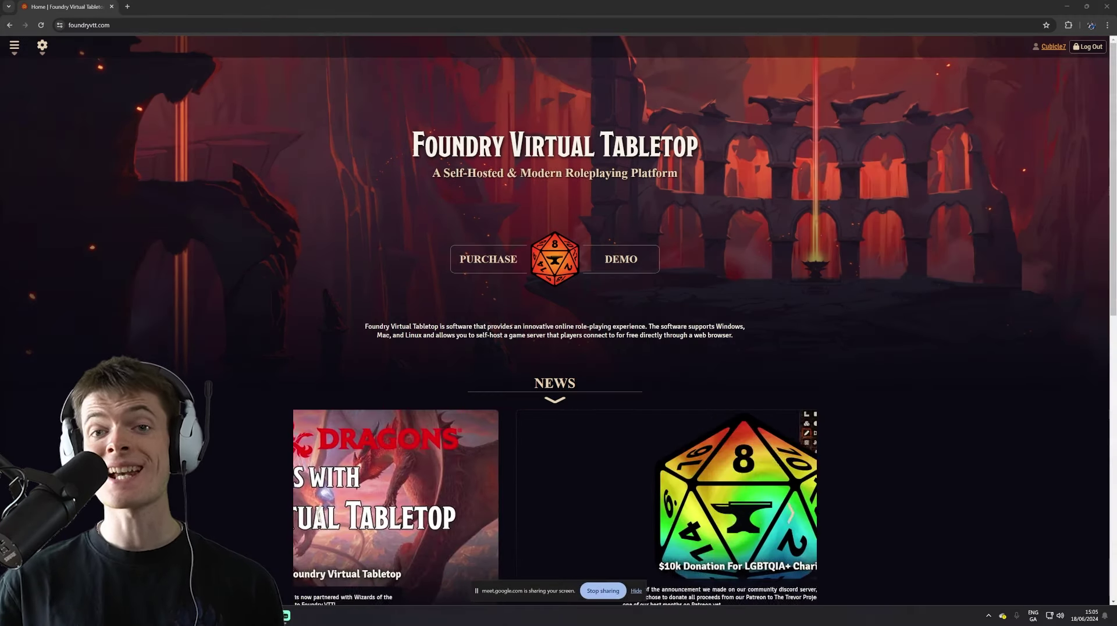
# - Open the Foundry software download page and select Release 11.315 (Build 315) as the download version
pyautogui.moveTo(22, 56)
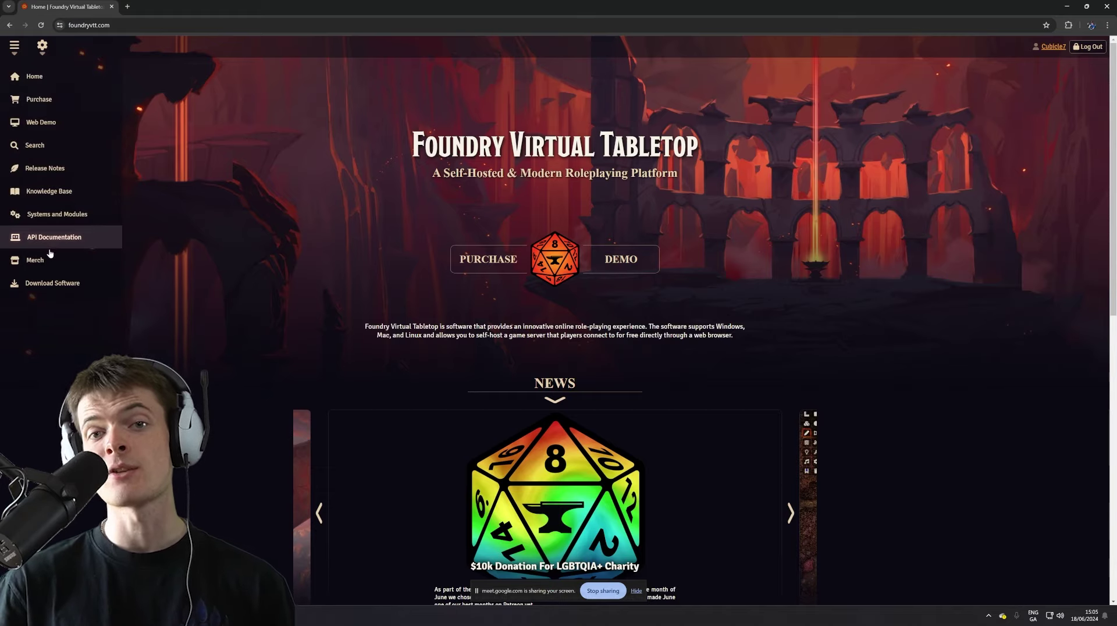
pyautogui.click(52, 283)
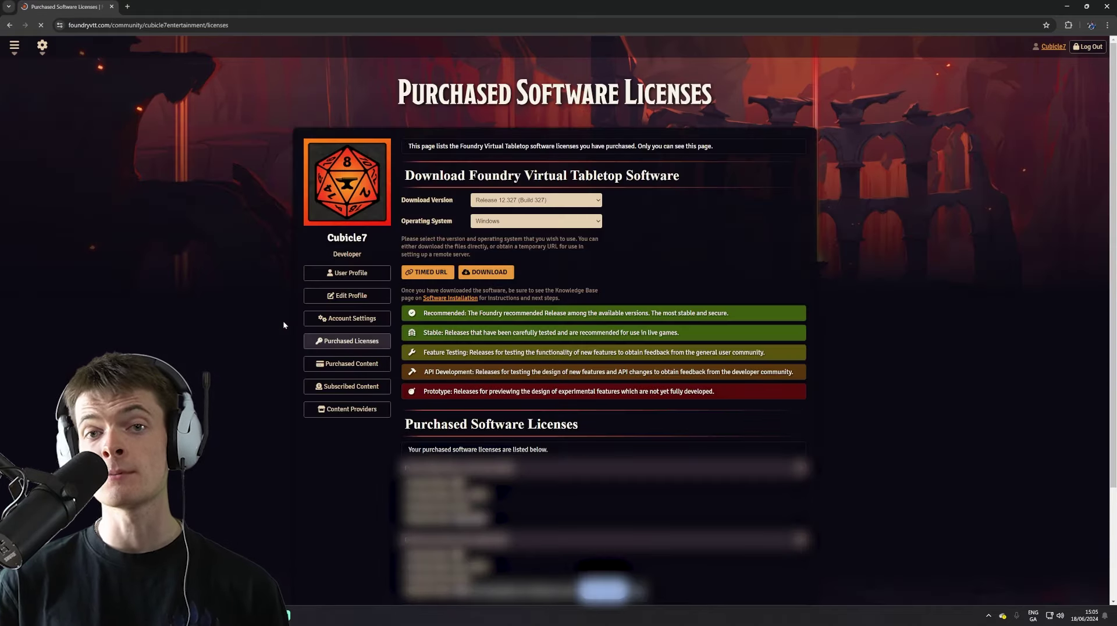
pyautogui.click(537, 158)
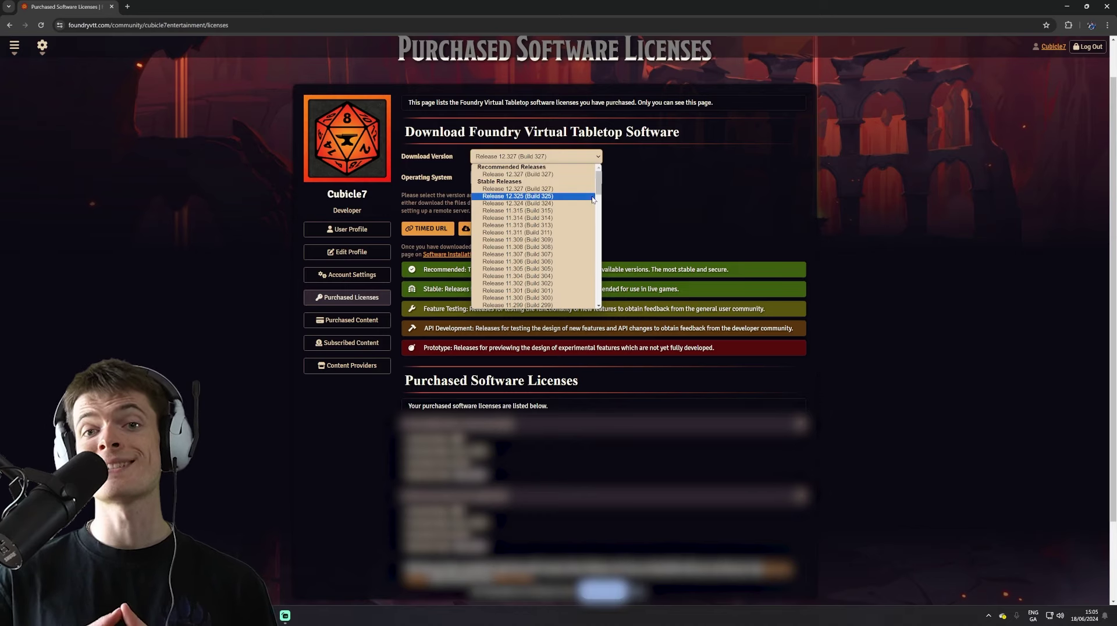
pyautogui.scroll(-1, 598, 193)
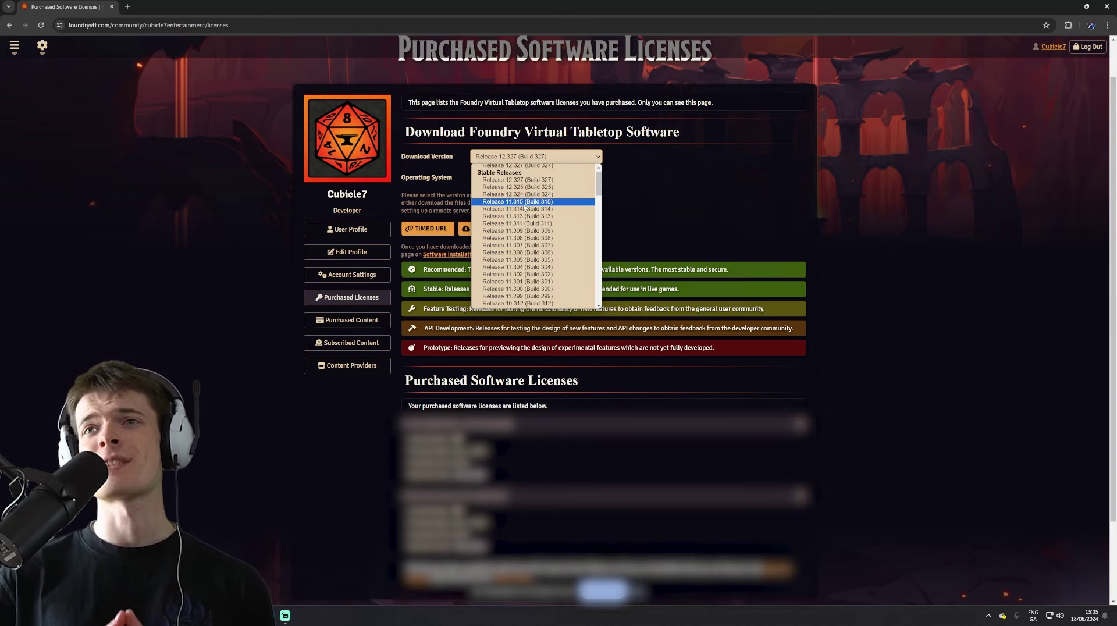
pyautogui.click(561, 202)
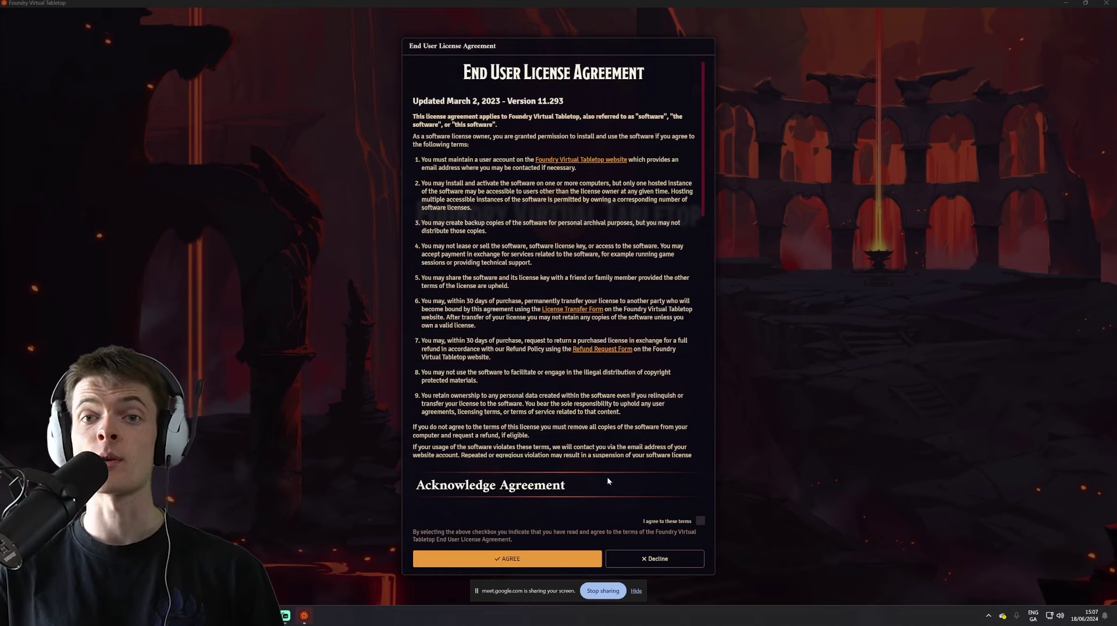
# - Agree to the terms and accept the End User License Agreement
pyautogui.click(700, 522)
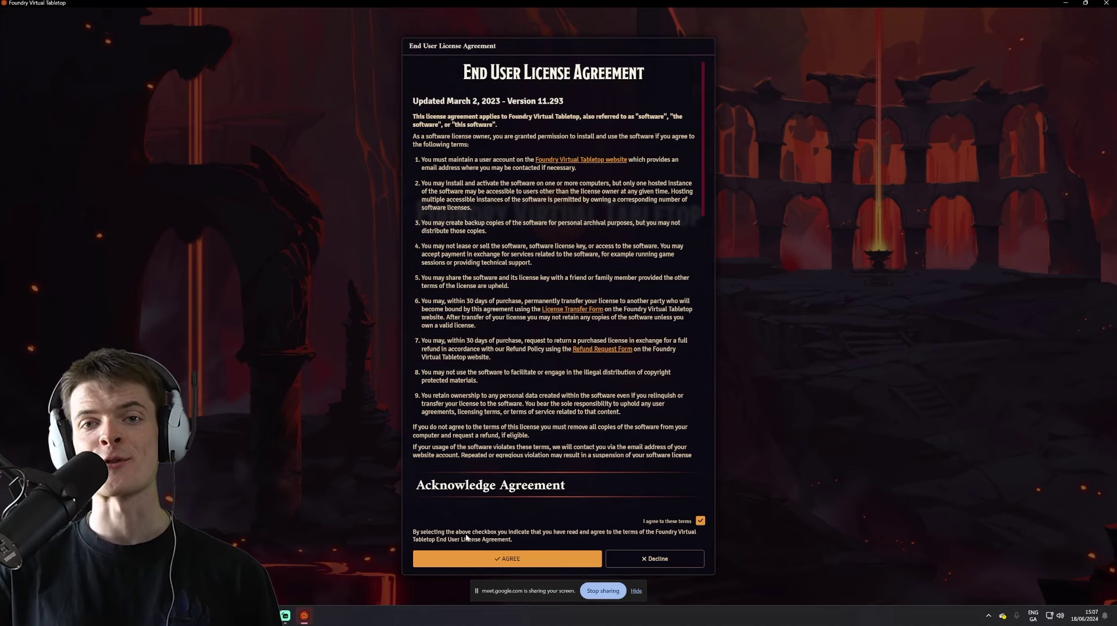
pyautogui.click(463, 558)
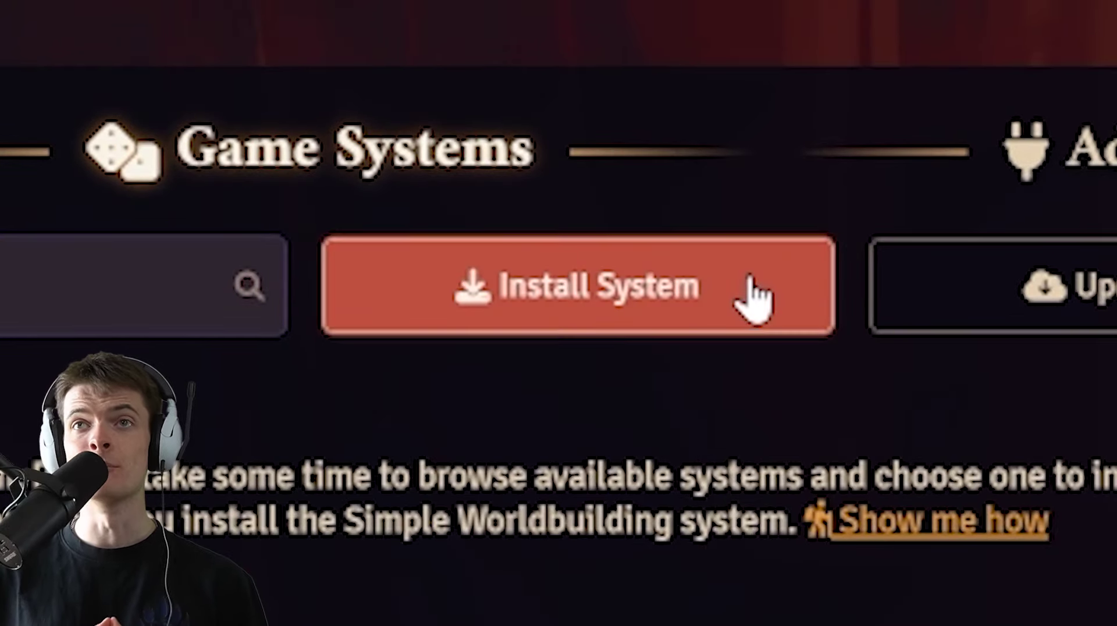
# - Search the game systems for "warhammer" and install Warhammer 40,000 Roleplay: Wrath & Glory
pyautogui.click(899, 218)
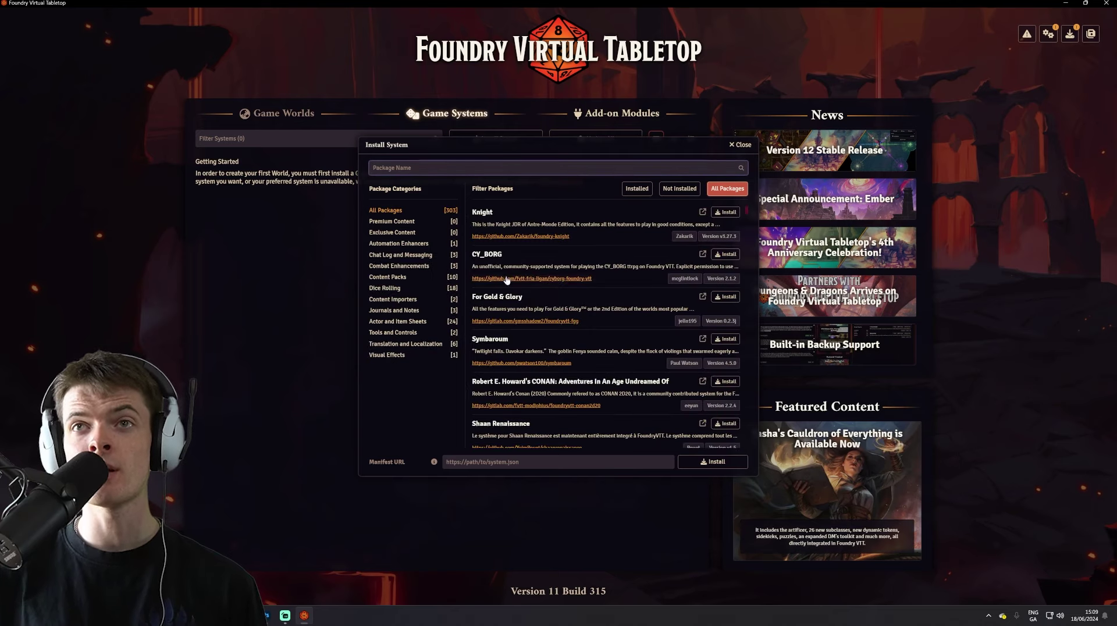
pyautogui.write('warhammer')
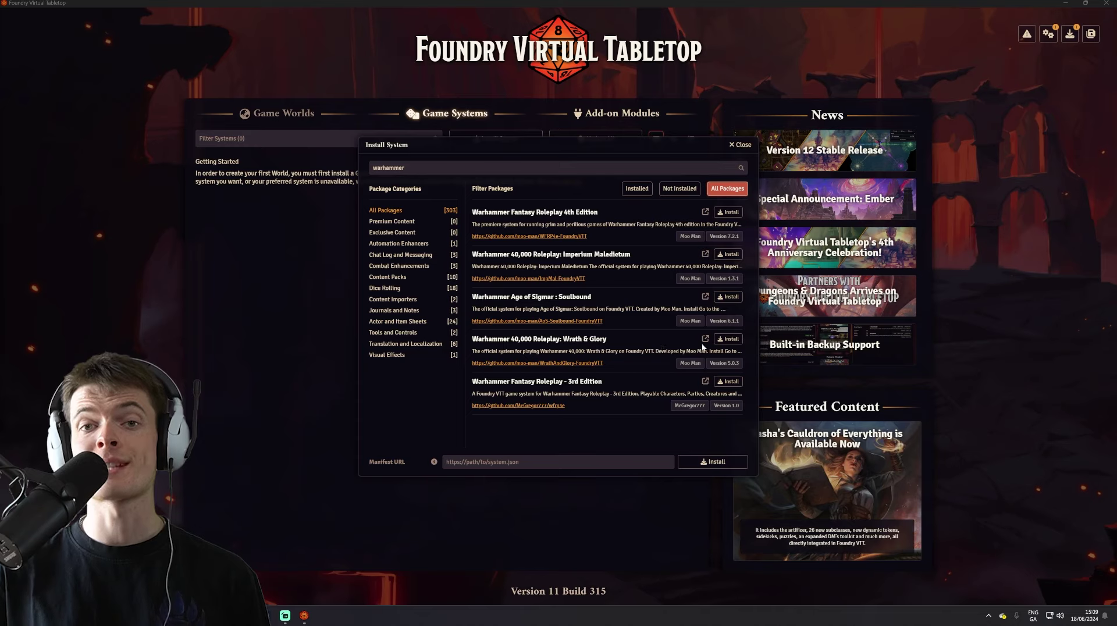
pyautogui.click(730, 341)
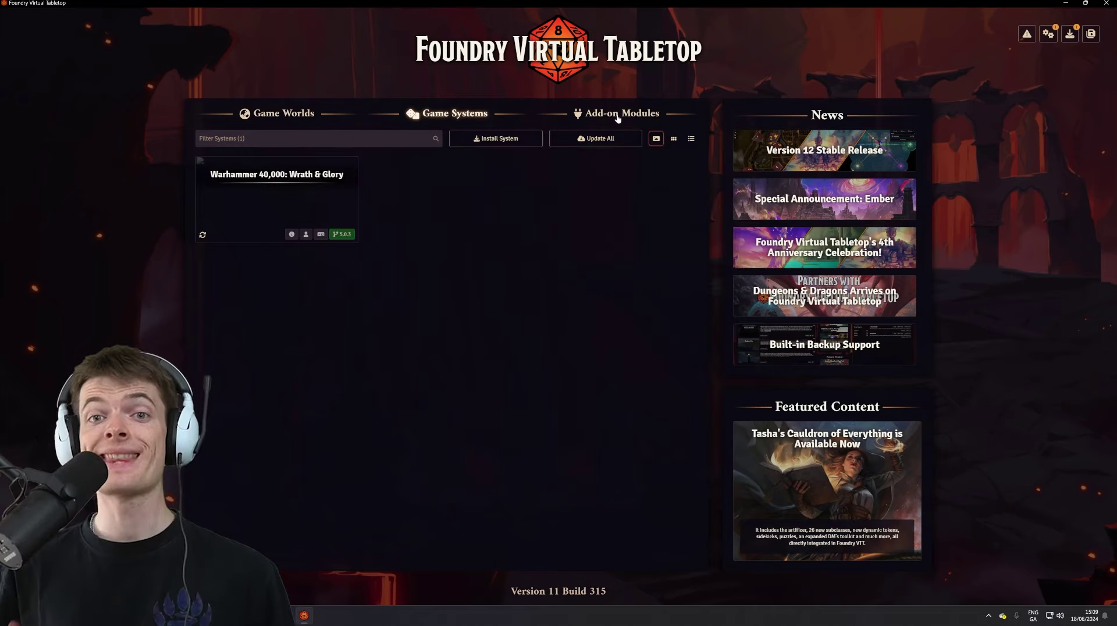
# - Search the add-on modules for "wrath & glory" and install the Warhammer 40,000 Roleplay: Wrath & Glory - Core Module
pyautogui.click(621, 113)
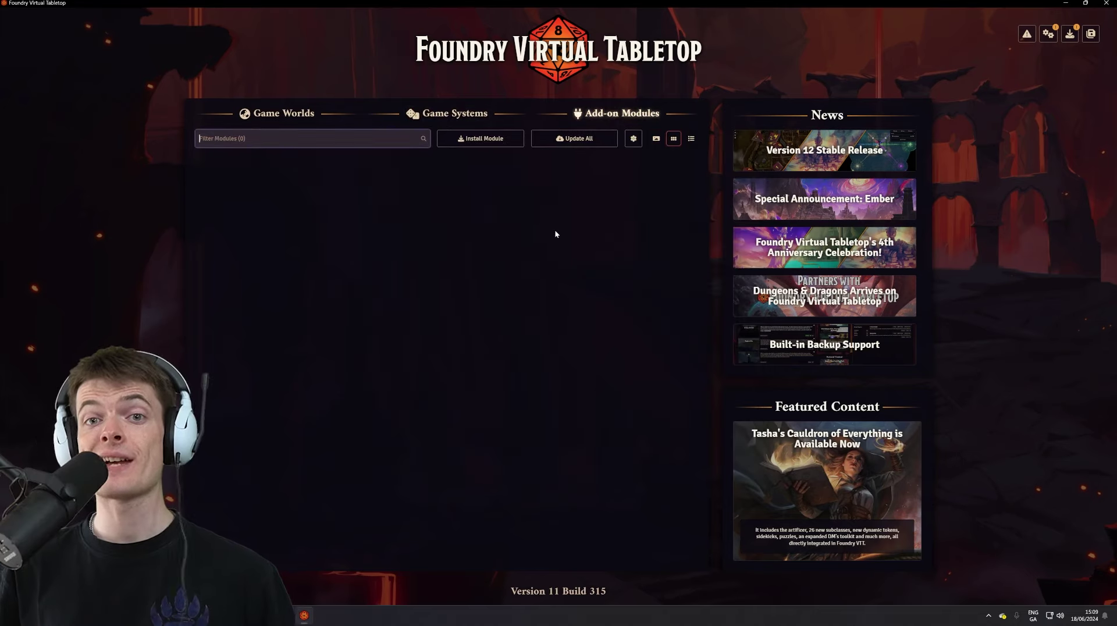
pyautogui.click(497, 140)
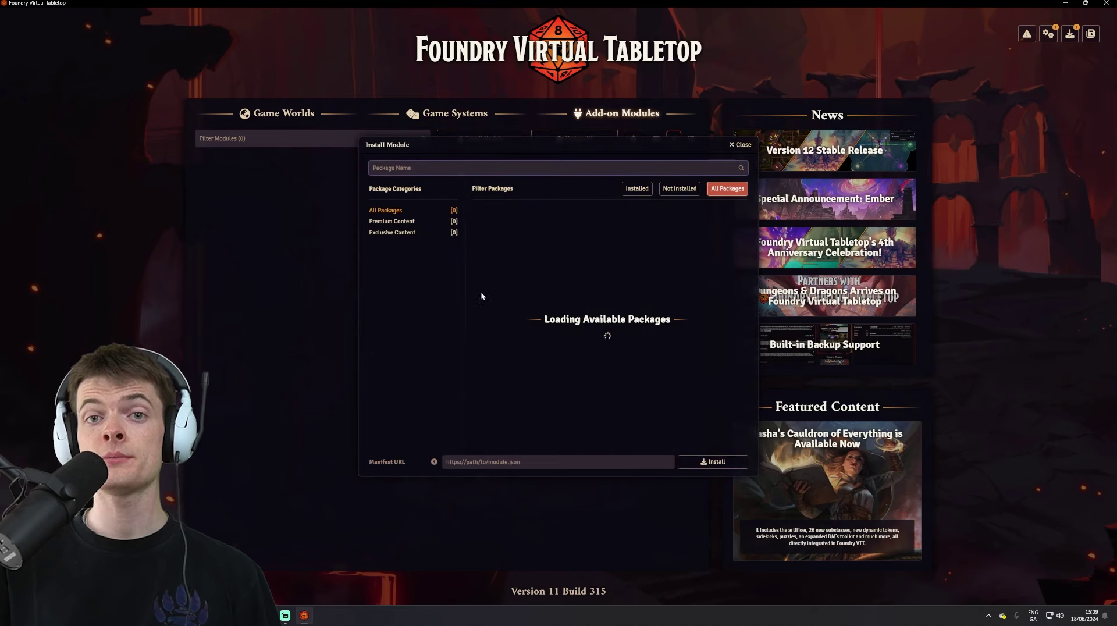
pyautogui.write('wrath')
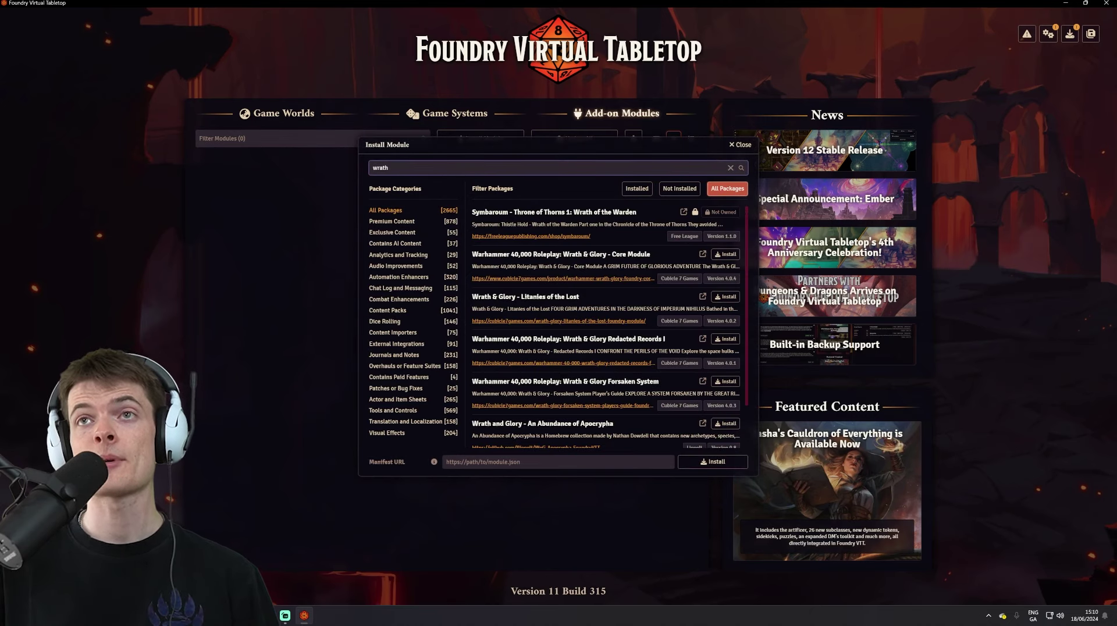
pyautogui.write(' & glory')
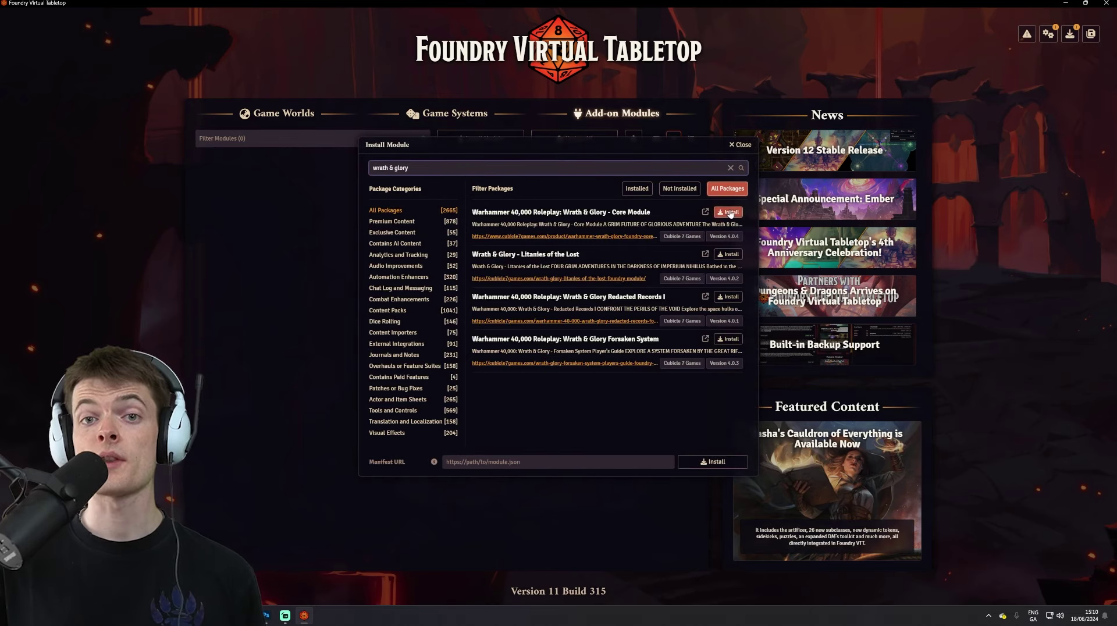
pyautogui.click(729, 212)
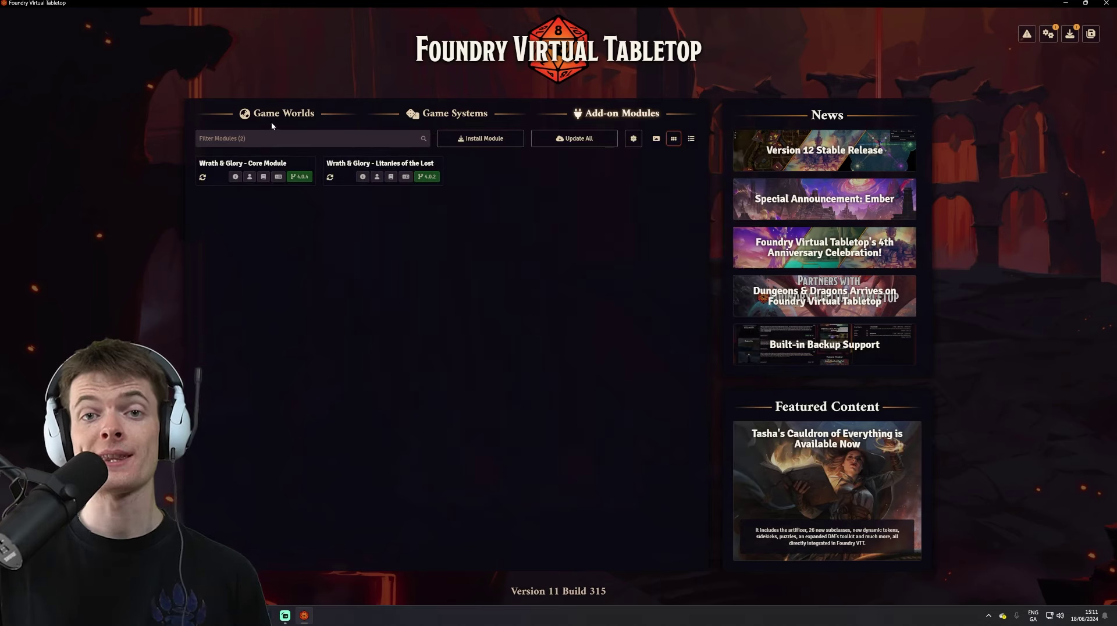
# - Create a game world titled W&G that uses the Warhammer 40,000: Wrath & Glory game system
pyautogui.click(271, 114)
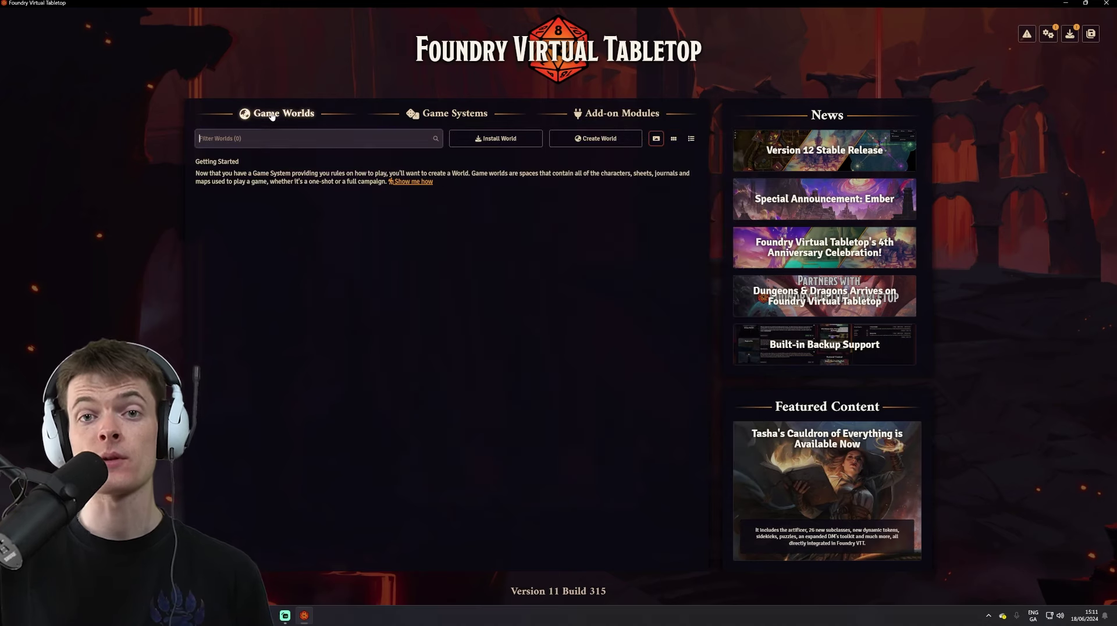
pyautogui.click(595, 138)
pyautogui.click(582, 172)
pyautogui.write('W&')
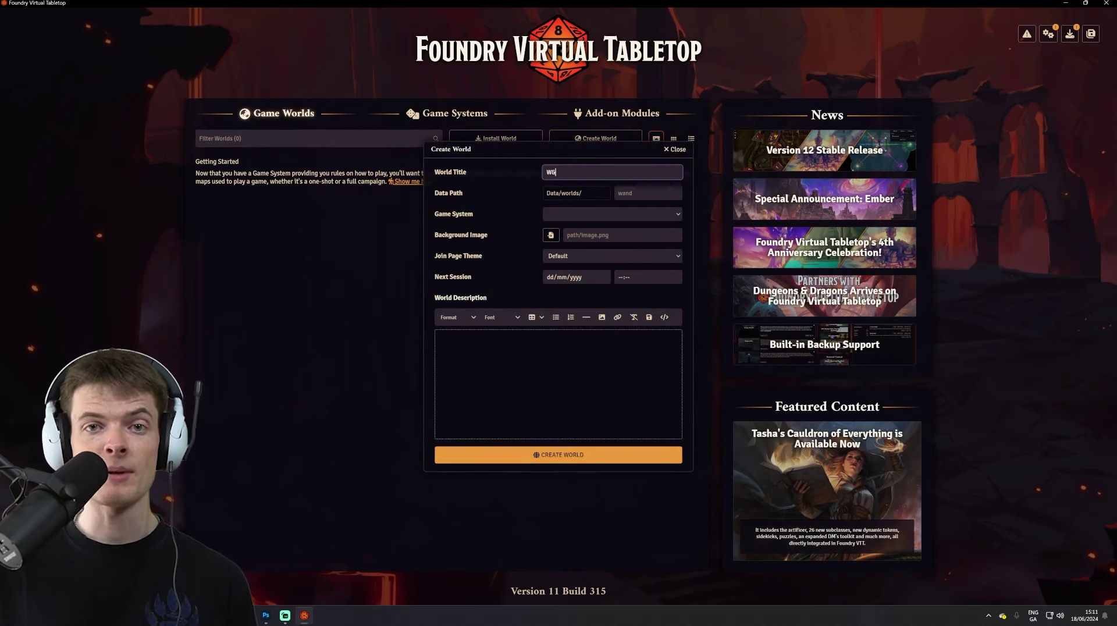
pyautogui.write('G')
pyautogui.click(608, 215)
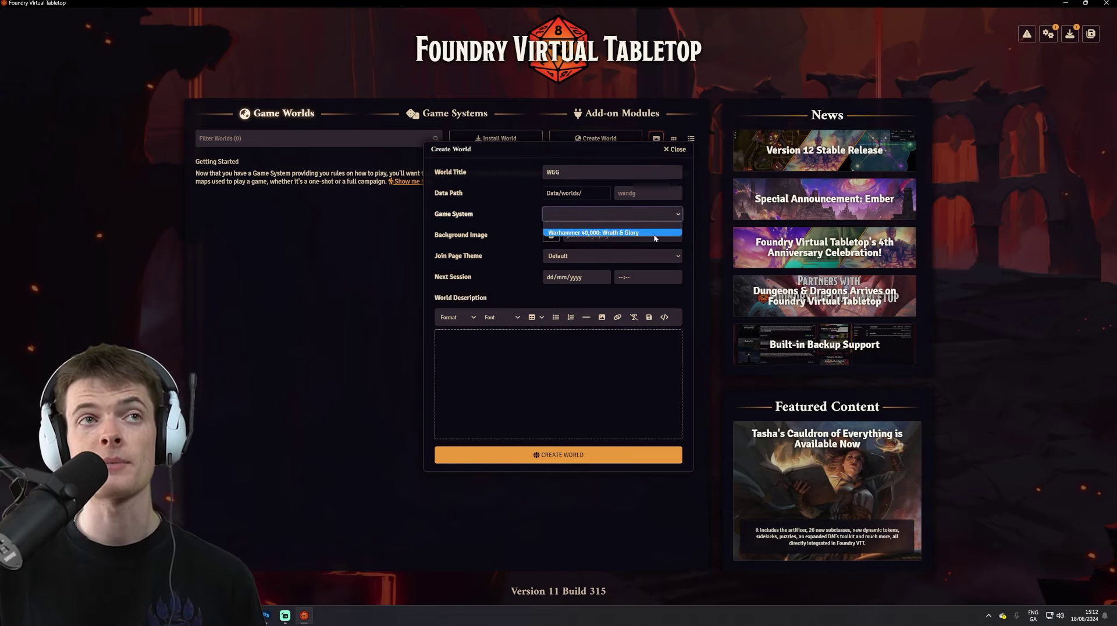
pyautogui.click(608, 232)
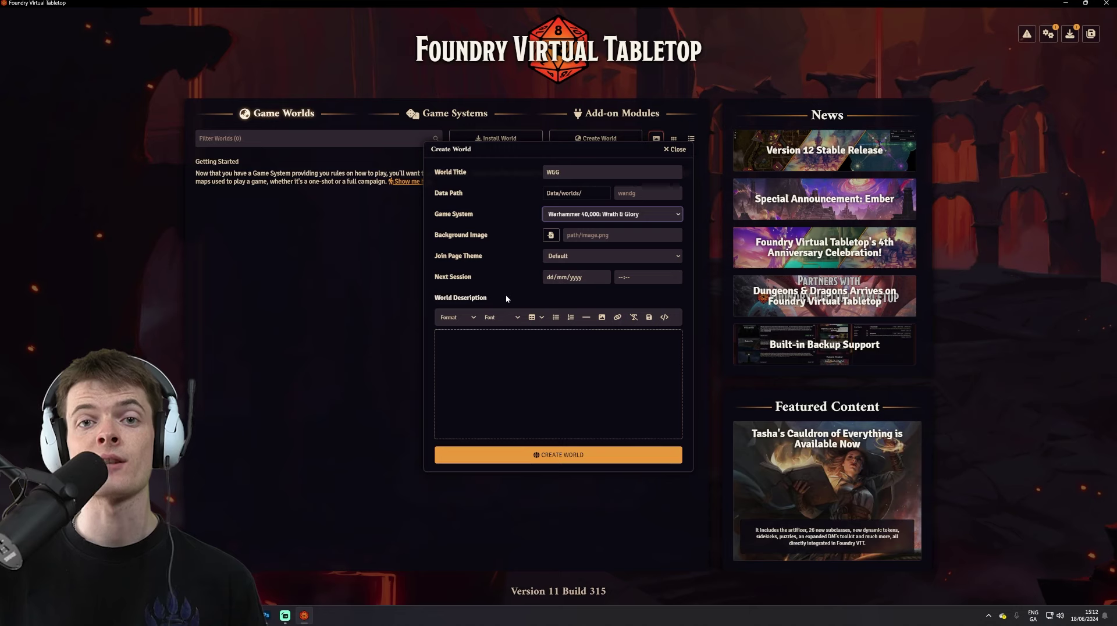
pyautogui.press('Return')
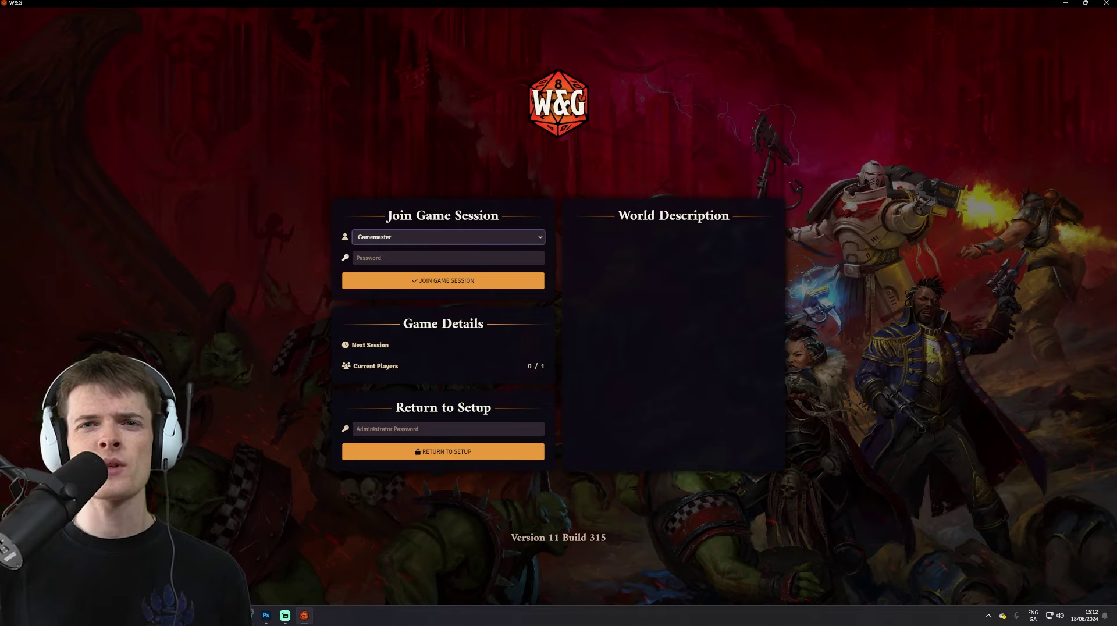
# - Join the game session as Gamemaster without a password and decline the suggested UI Overview tour
pyautogui.press('Tab')
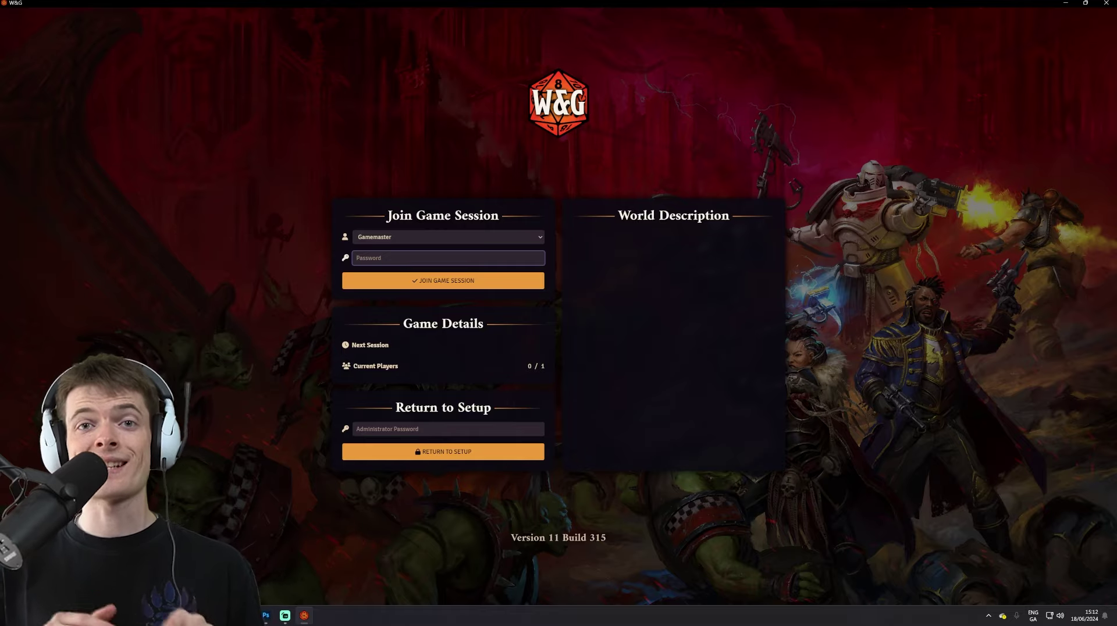
pyautogui.click(271, 274)
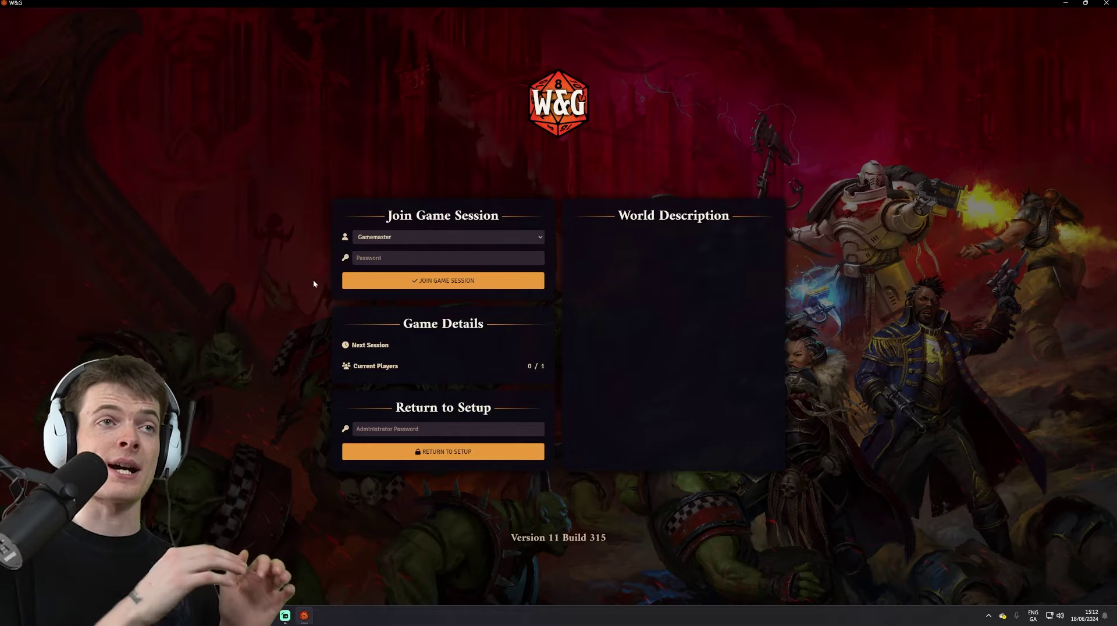
pyautogui.click(479, 281)
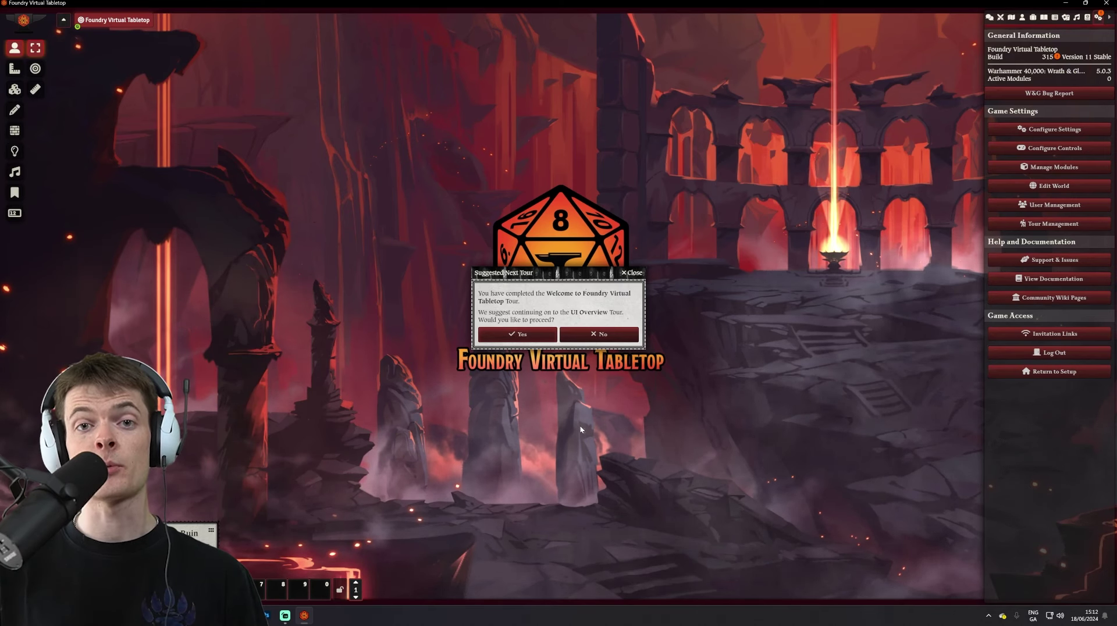
pyautogui.click(599, 334)
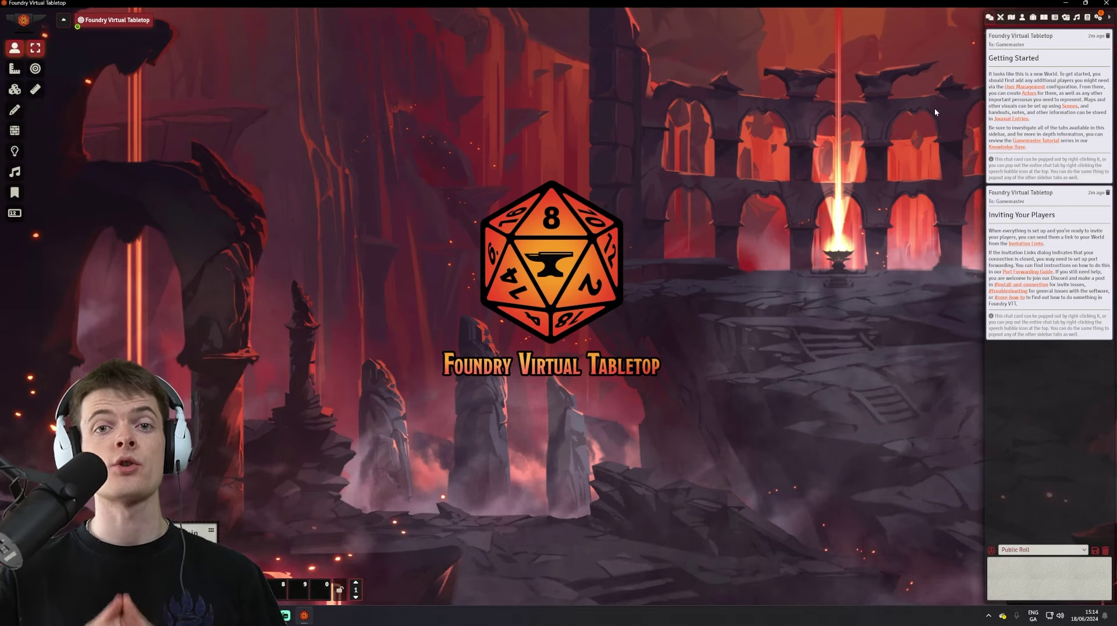
# - Look through the world's combat encounters, scenes, rollable tables, card stacks, playlists and compendium packs
pyautogui.click(1001, 17)
pyautogui.click(1011, 17)
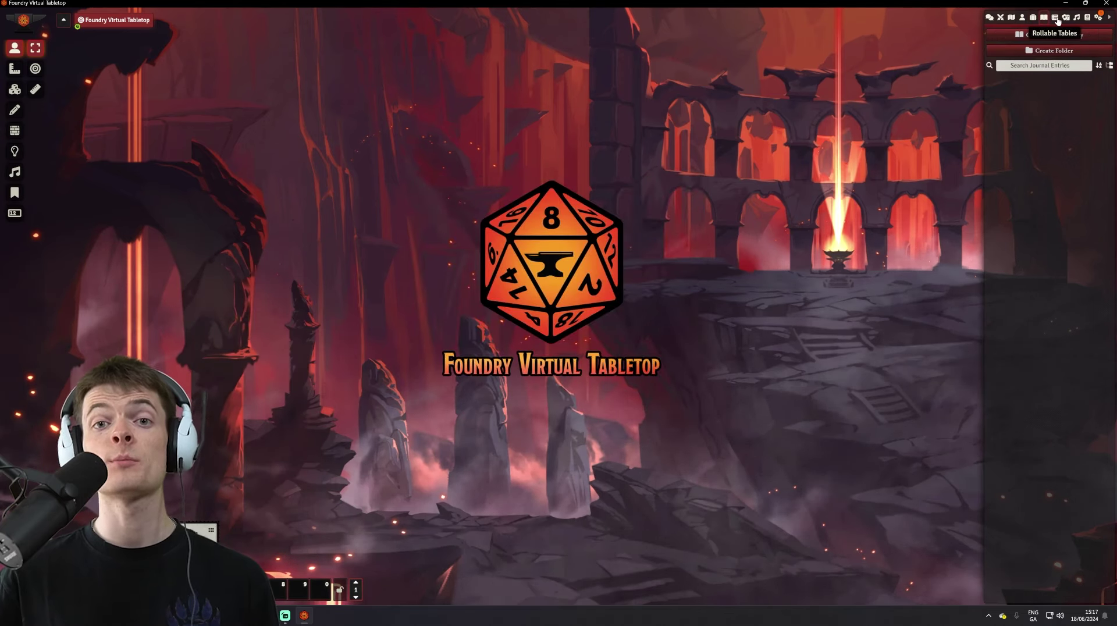
pyautogui.click(1058, 21)
pyautogui.click(1066, 17)
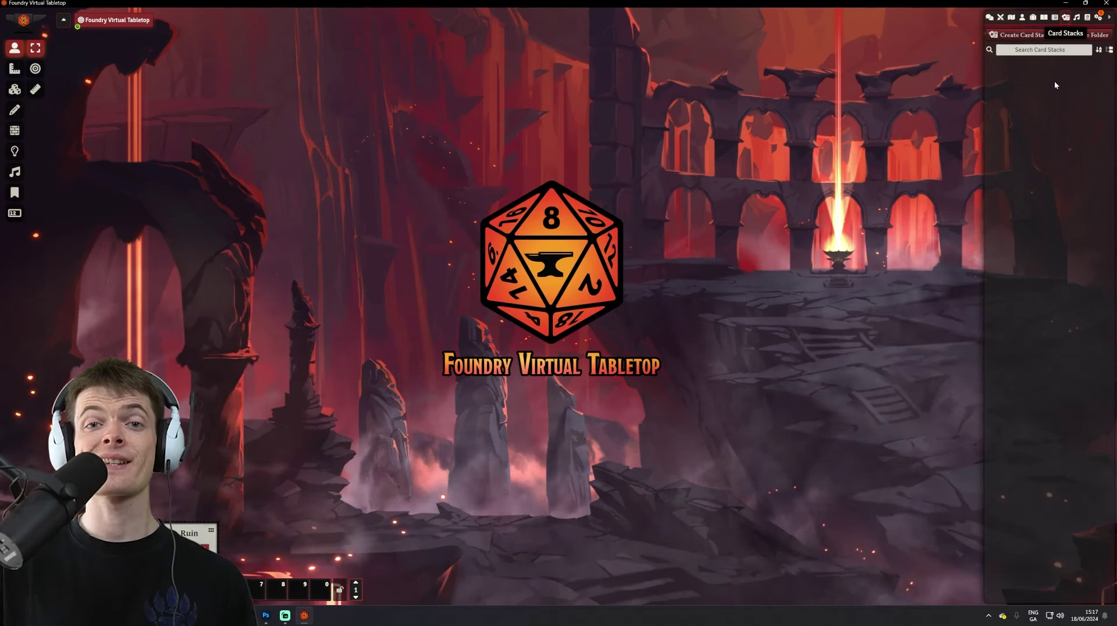
pyautogui.click(1077, 19)
pyautogui.click(1087, 18)
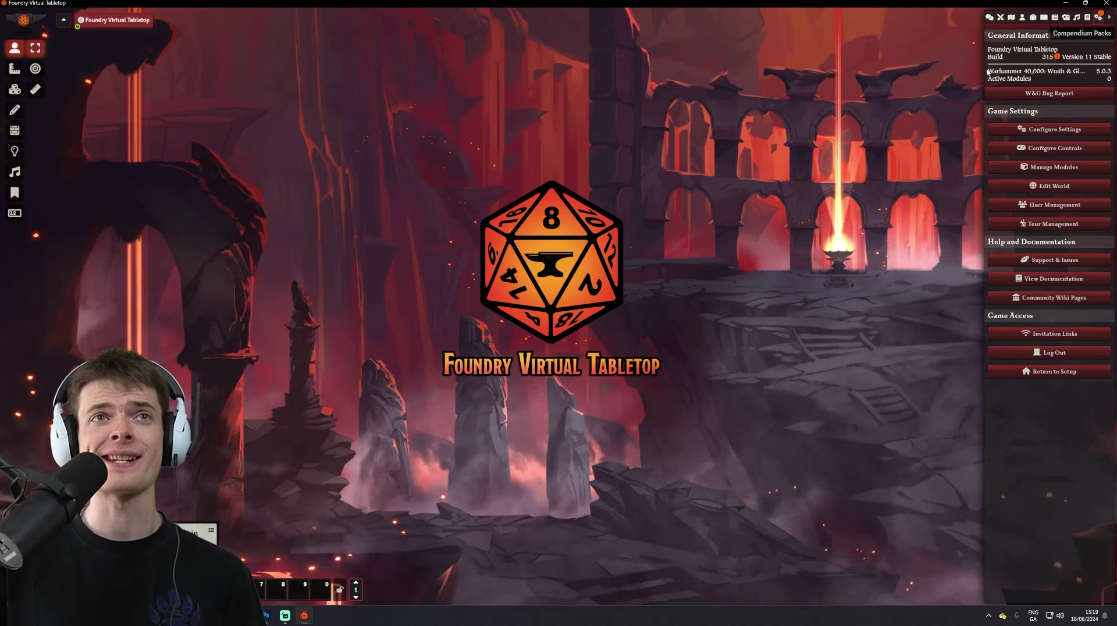
# - Activate the Wrath & Glory - Core Module for this world, save the module settings and reload the application
pyautogui.click(1053, 167)
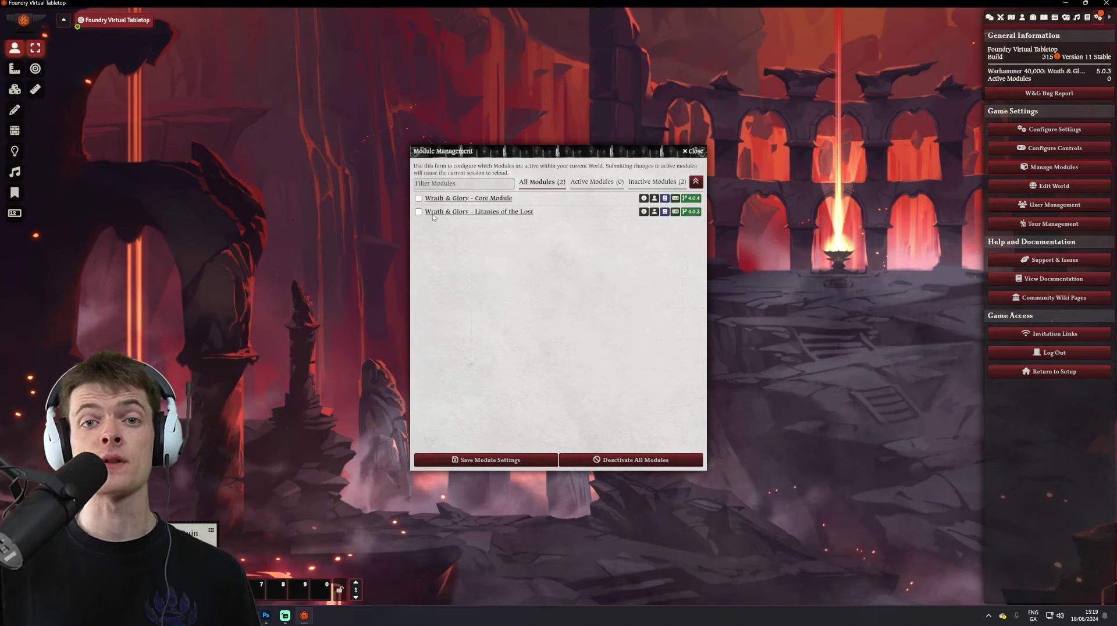
pyautogui.click(418, 199)
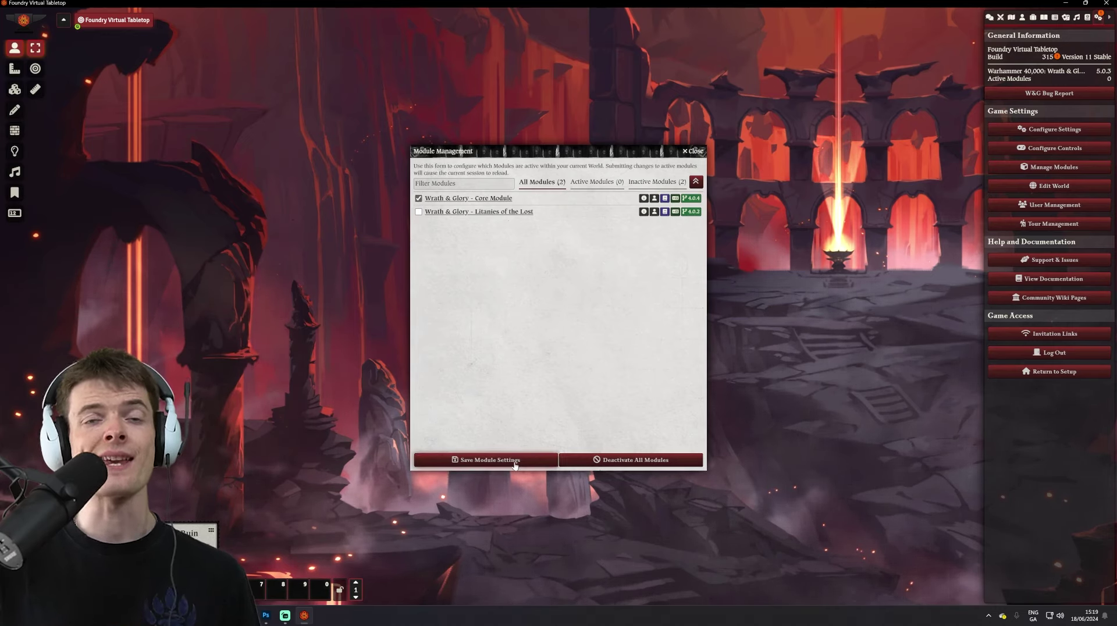
pyautogui.press('Return')
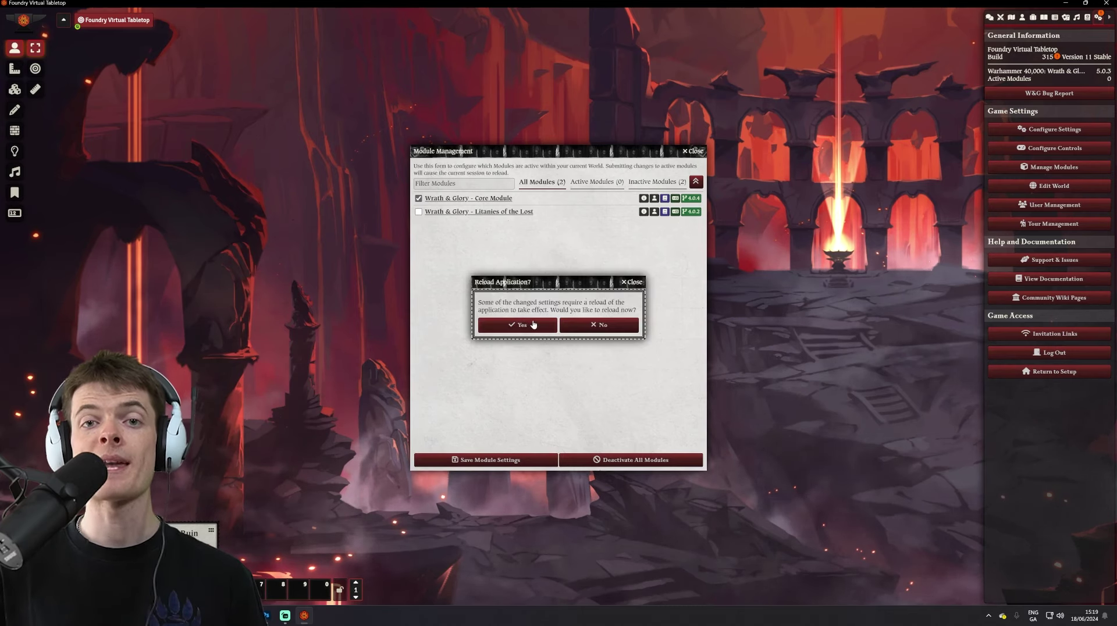
pyautogui.click(539, 325)
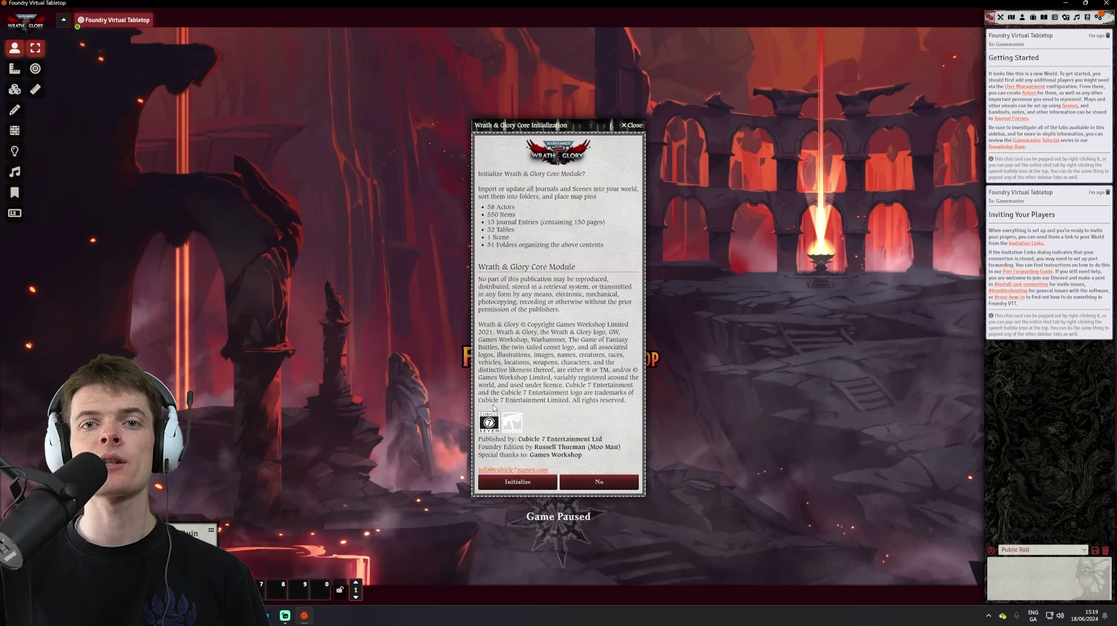
# - Look over the Core Rulebook compendium packs, including Actors, and initialize the Wrath & Glory Core Module to import its content
pyautogui.click(1087, 17)
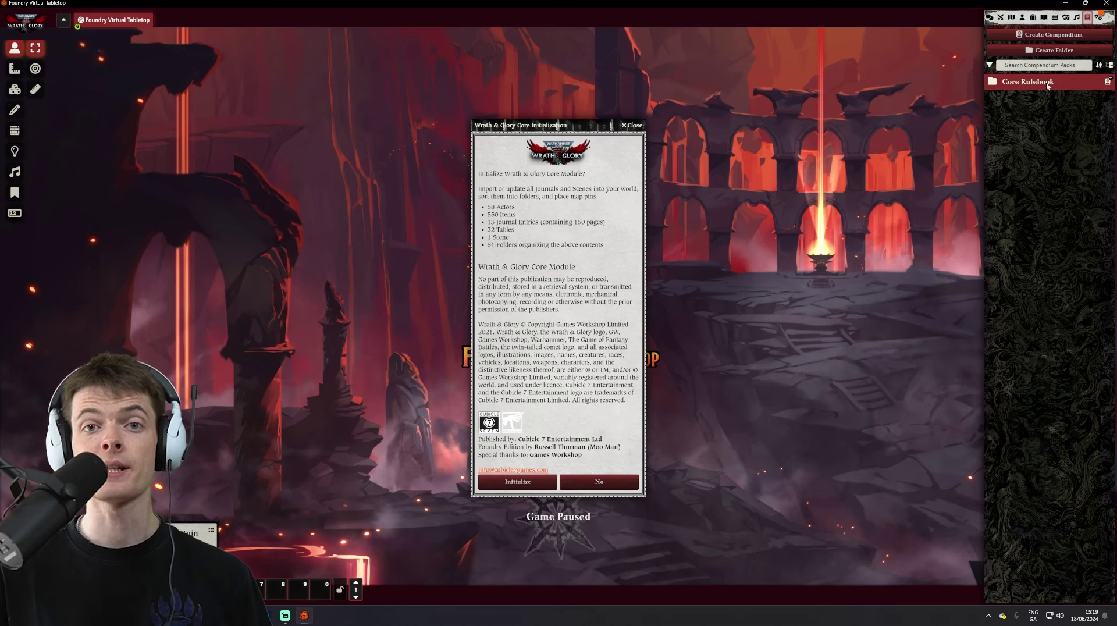
pyautogui.click(996, 84)
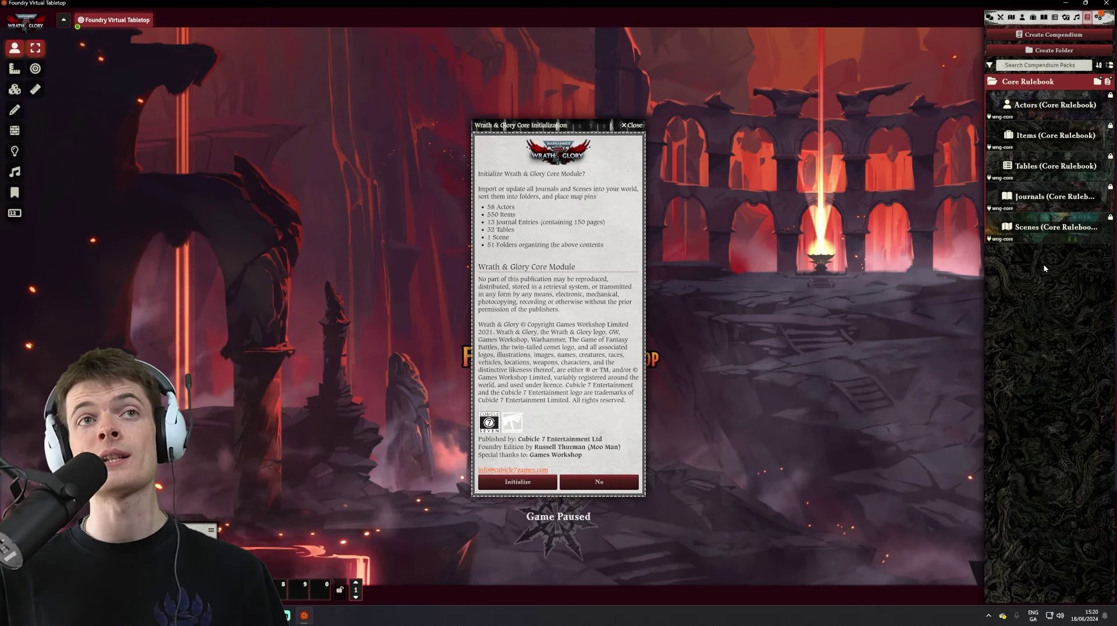
pyautogui.click(1027, 109)
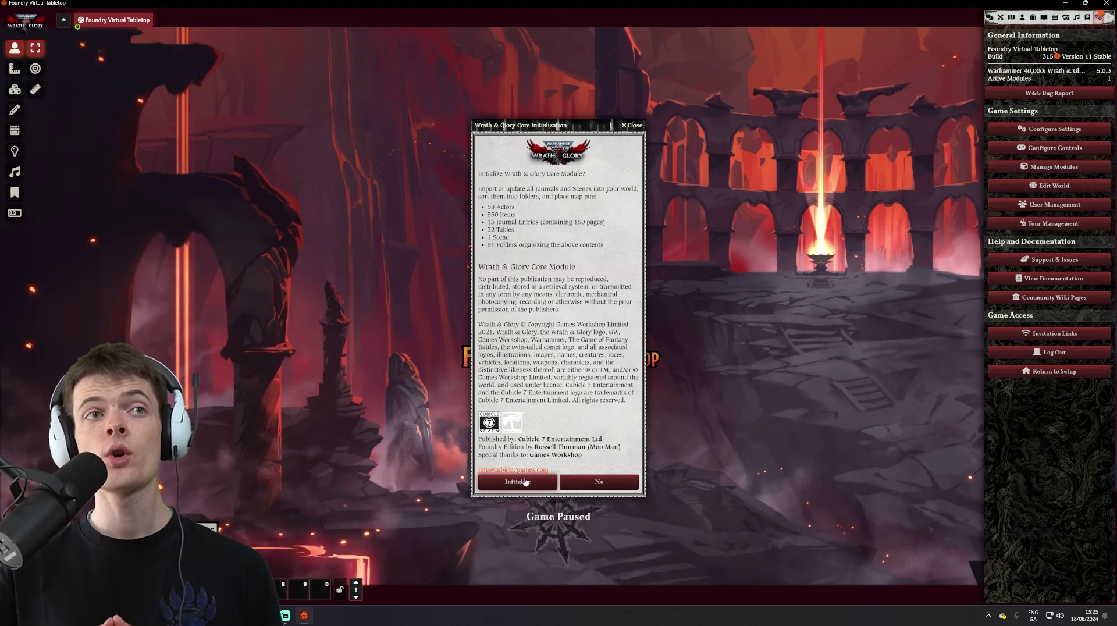
pyautogui.click(524, 482)
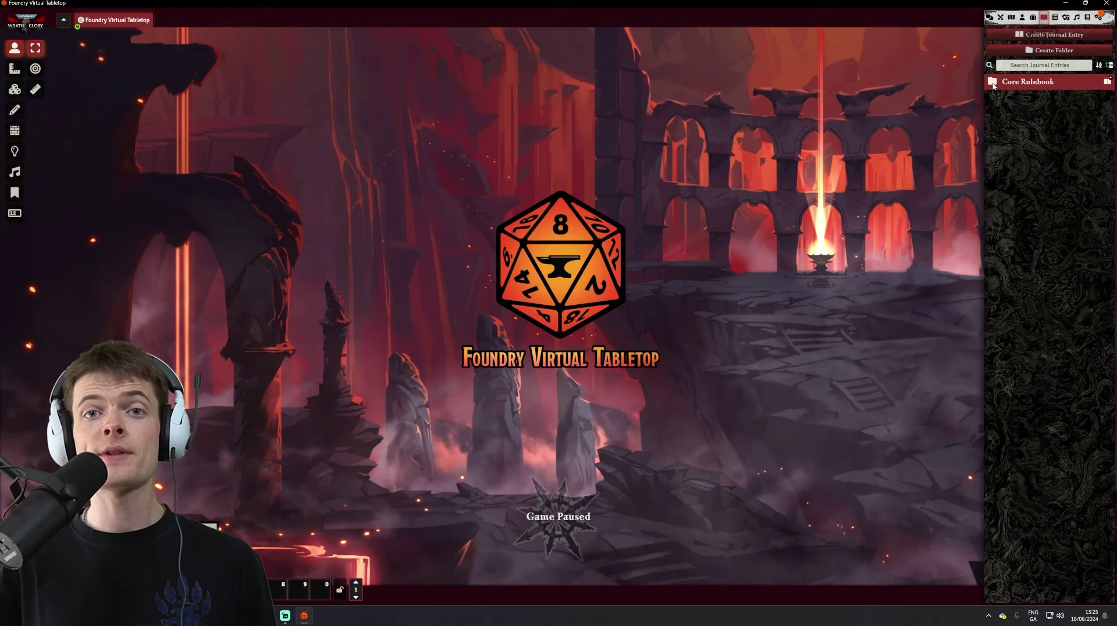
# - Look over the journal entries in the Core Rulebook folder and go to the compendium packs
pyautogui.click(994, 84)
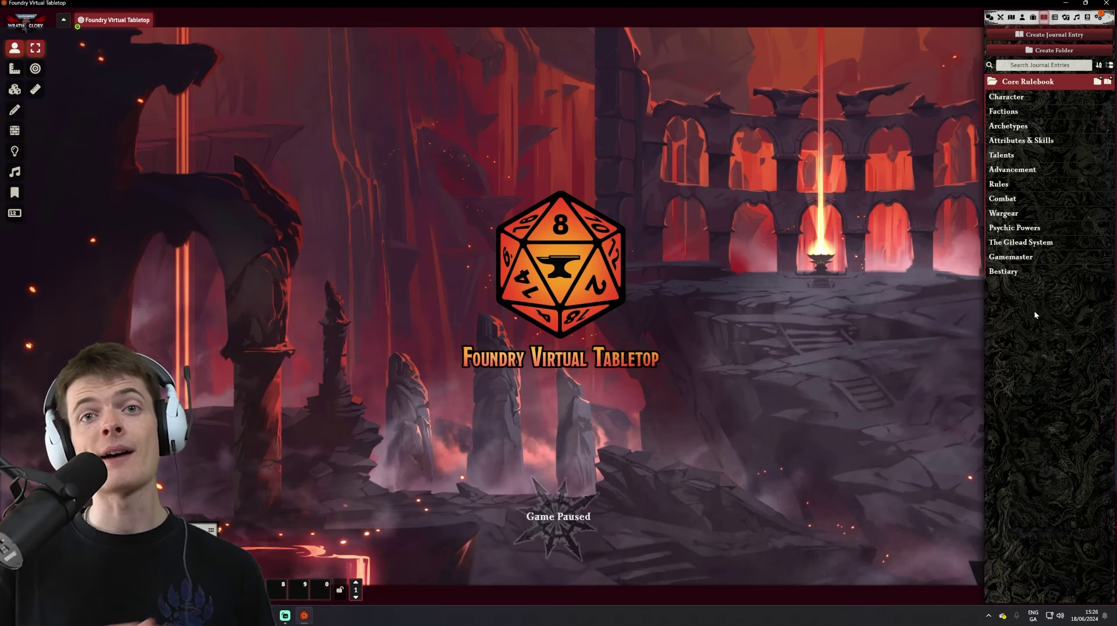
pyautogui.click(1087, 17)
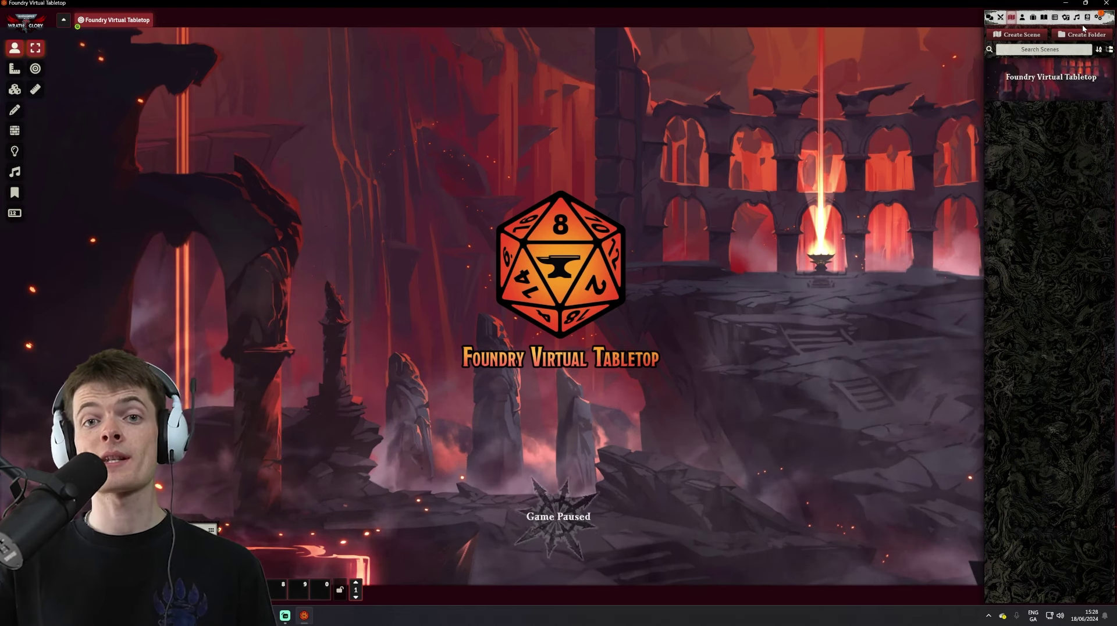
# - Open the Wrath & Glory Core Content Setup from the game settings and initialize the core module's content again
pyautogui.click(1098, 17)
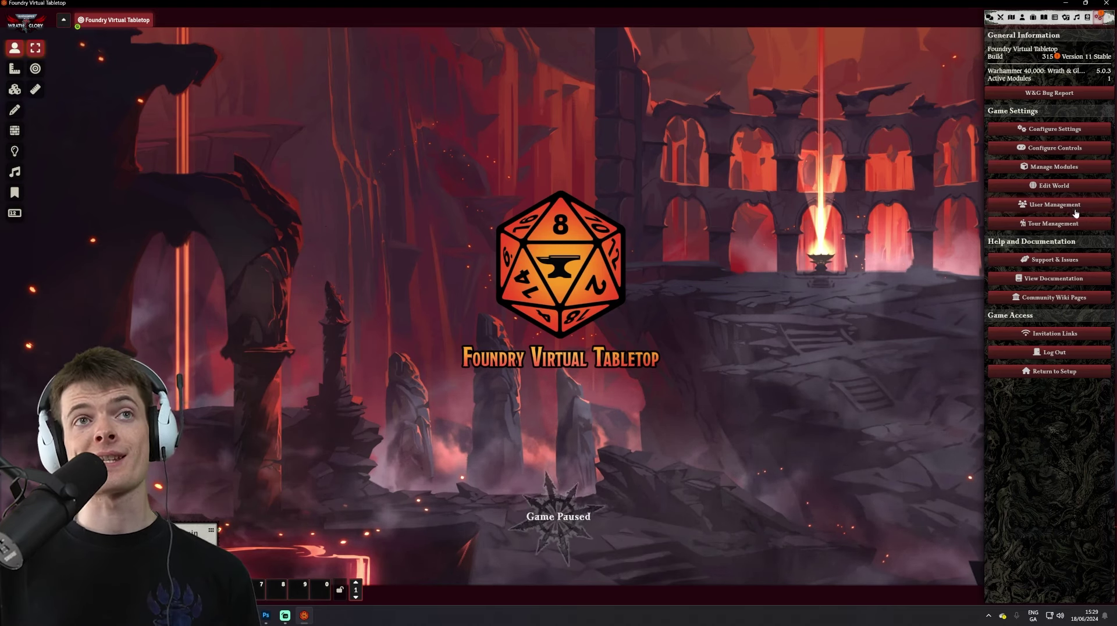
pyautogui.click(1055, 129)
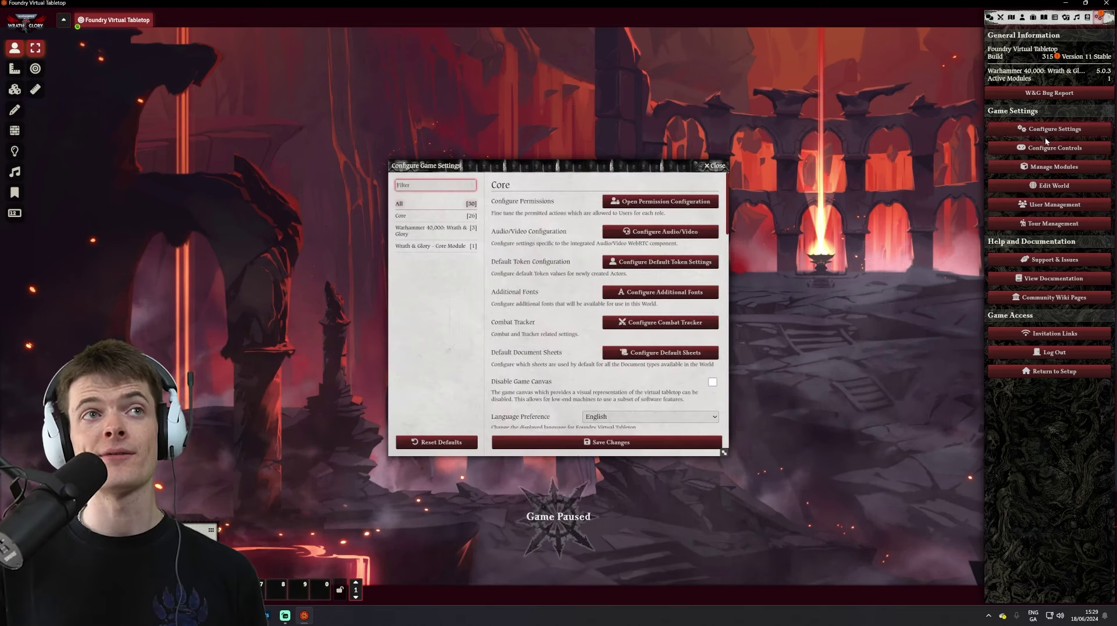
pyautogui.click(423, 247)
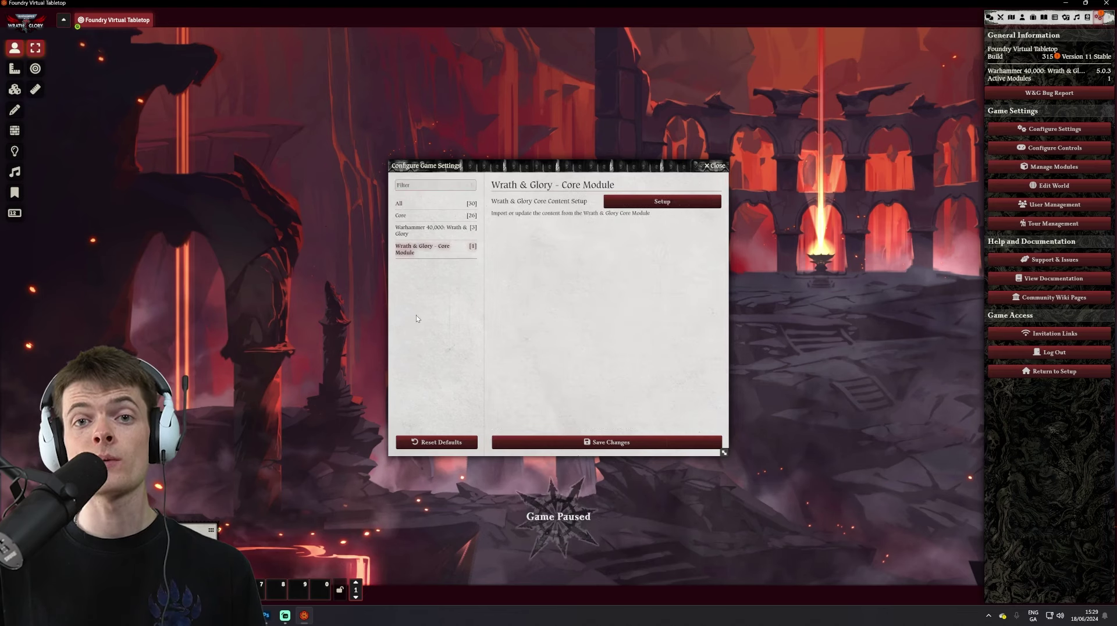
pyautogui.click(632, 208)
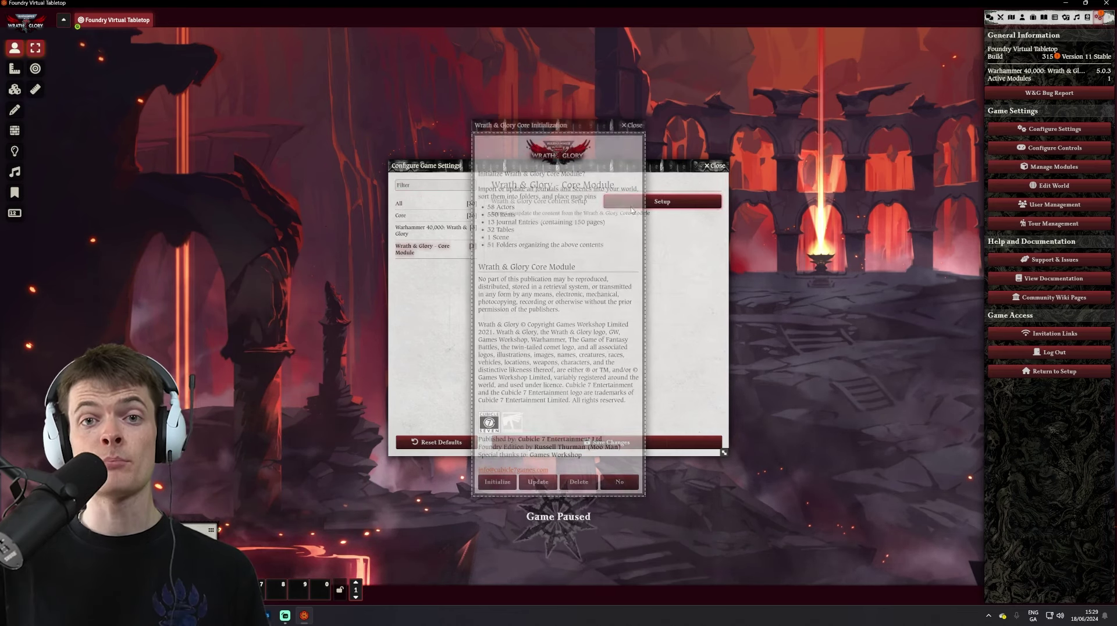
pyautogui.click(508, 482)
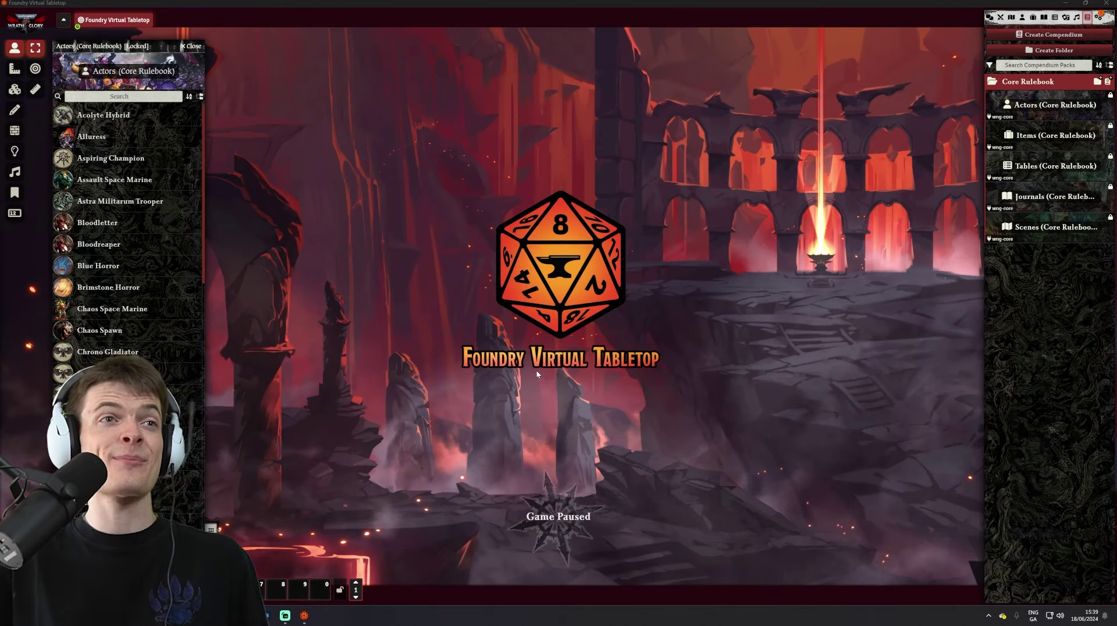